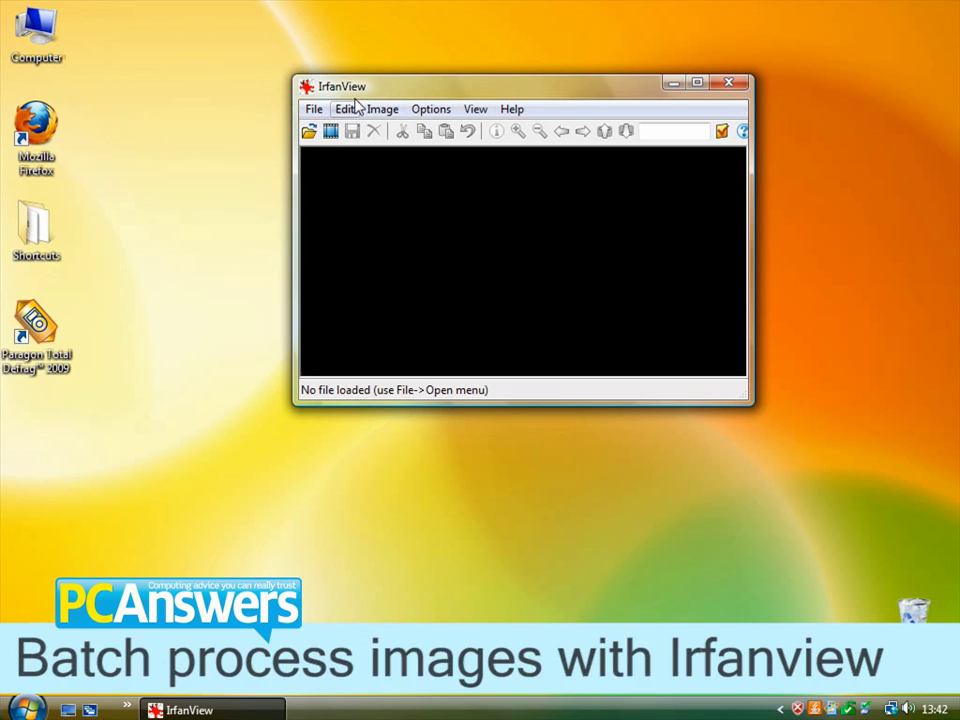
- Drag the empty IrfanView viewer window up and to the left, near the desktop's top-left
left_click_drag(440, 96, 401, 63)
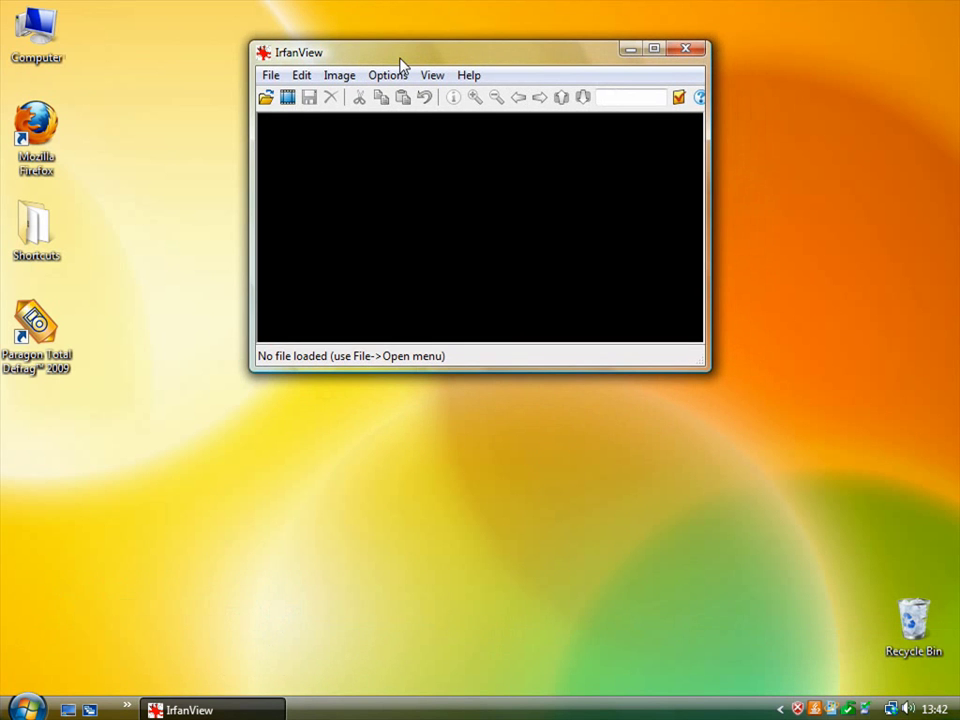
- Open File > Batch Conversion/Rename and move its dialog up and to the left
left_click(270, 76)
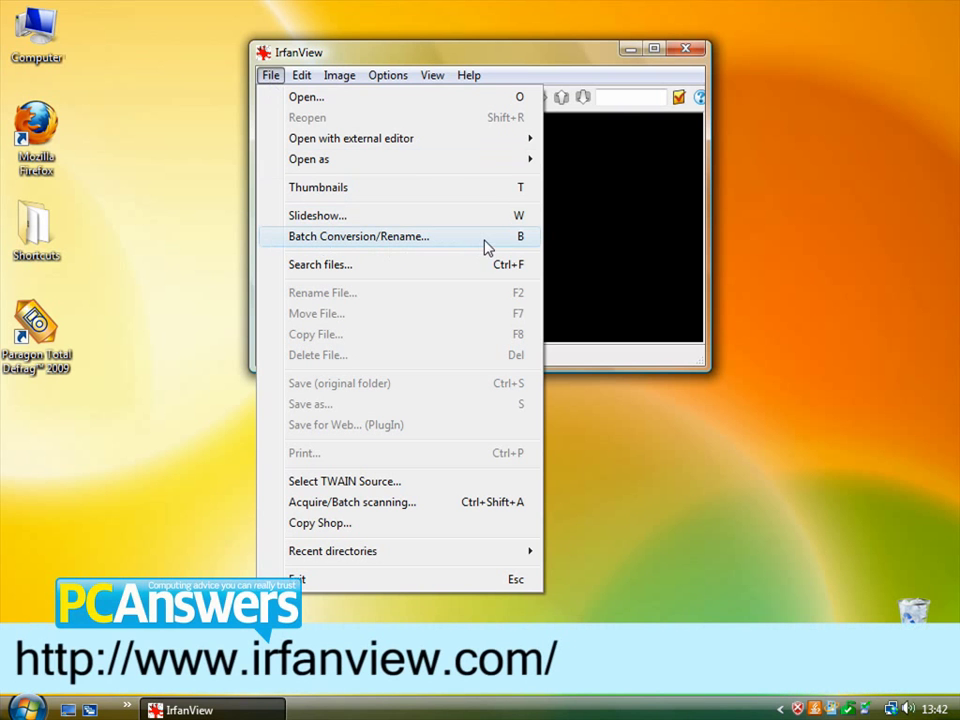
left_click(487, 246)
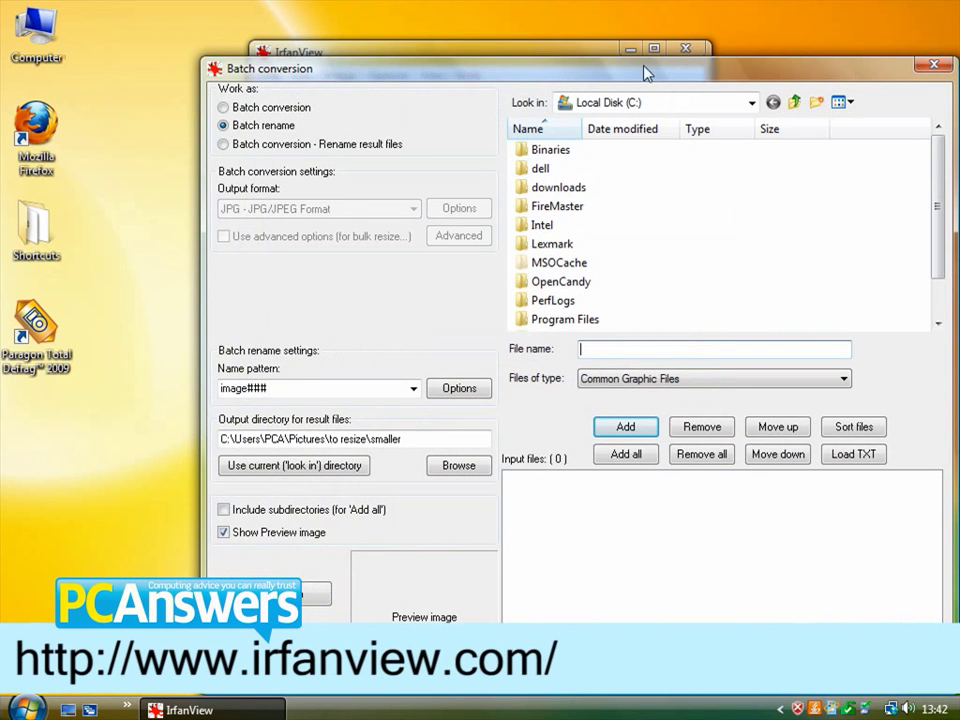
left_click_drag(645, 73, 553, 34)
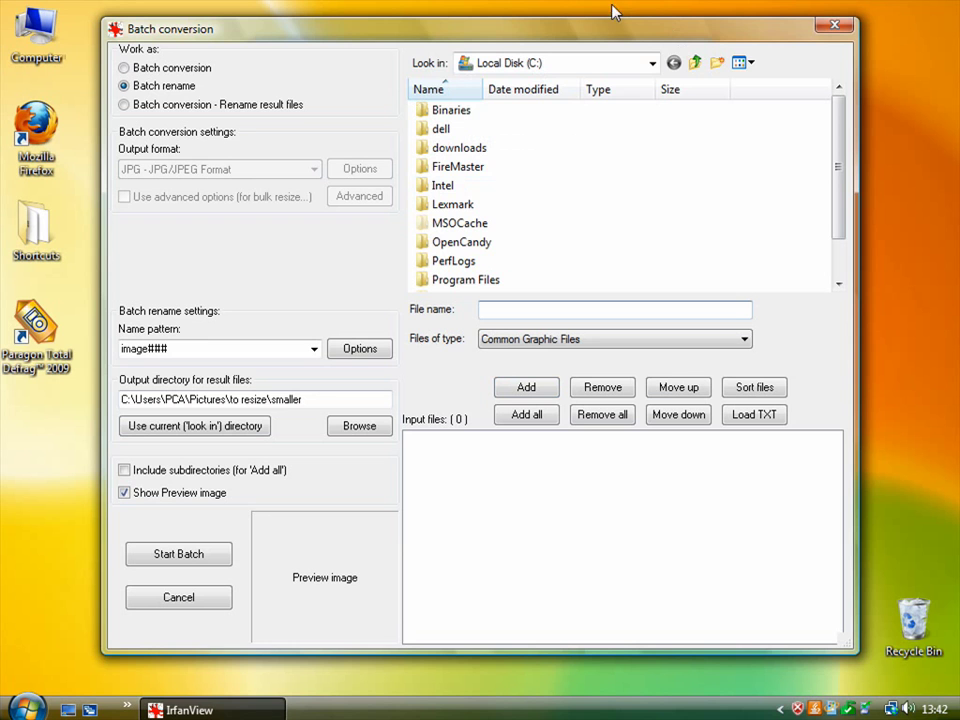
- Browse the batch file list to PC Answers > Pictures > to resize
left_click(651, 63)
left_click(546, 114)
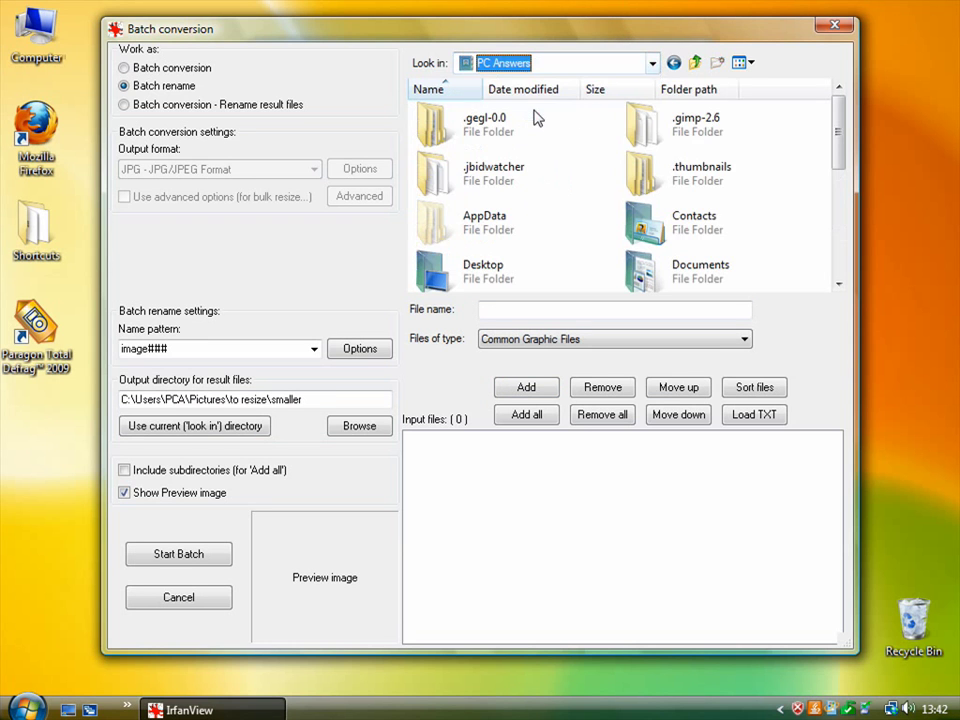
left_click_drag(842, 140, 828, 263)
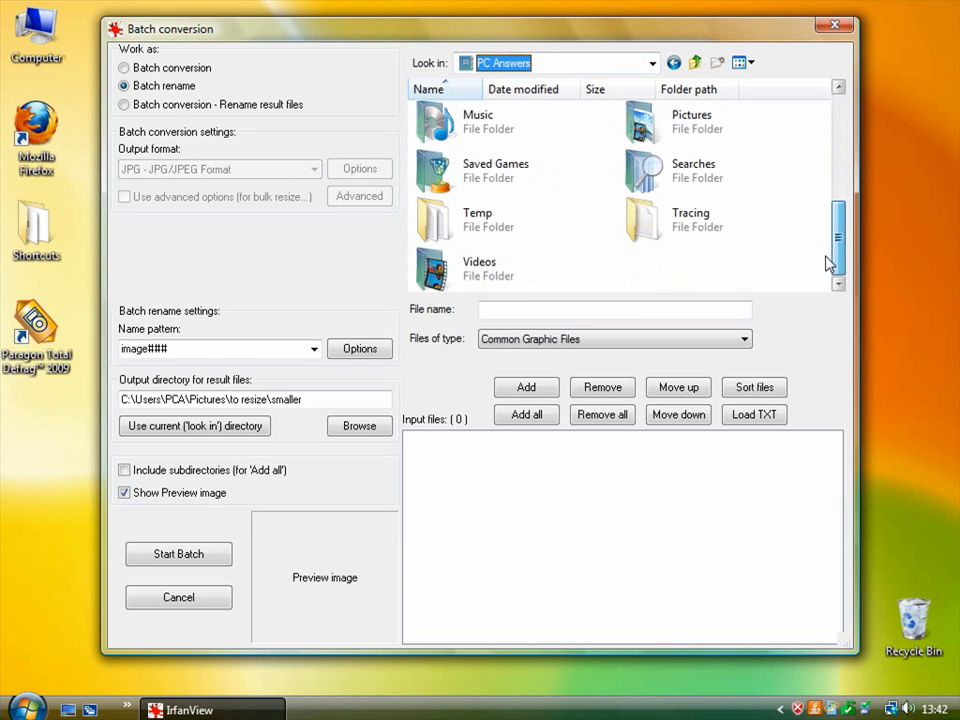
double_click(726, 138)
left_click(727, 140)
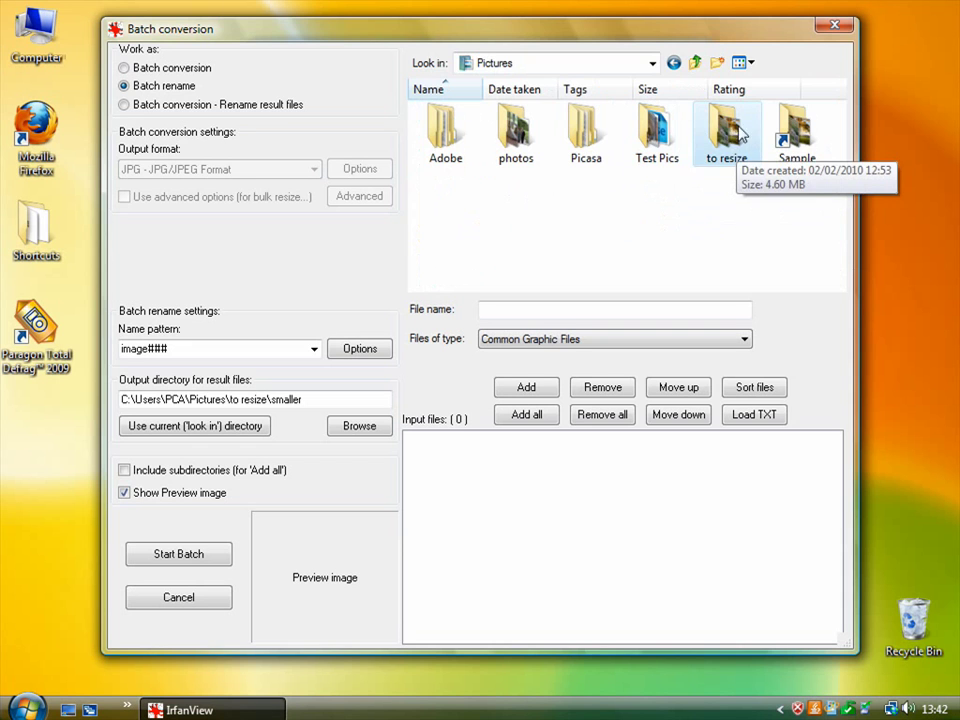
double_click(728, 148)
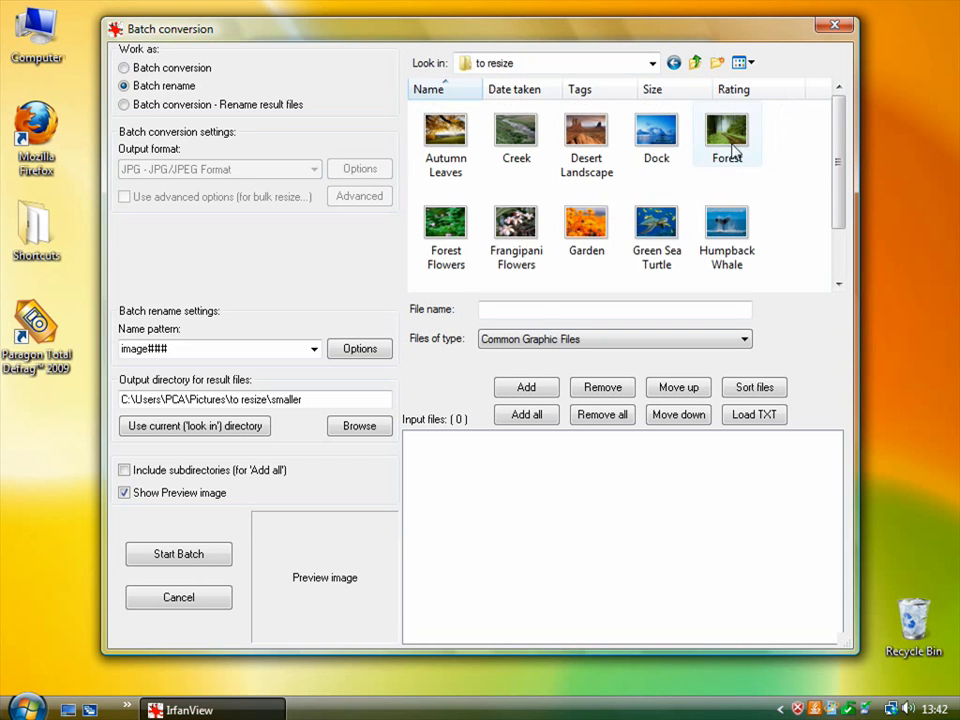
- Select all 15 images, Autumn Leaves through Winter Leaves, and add them as input files
left_click(447, 140)
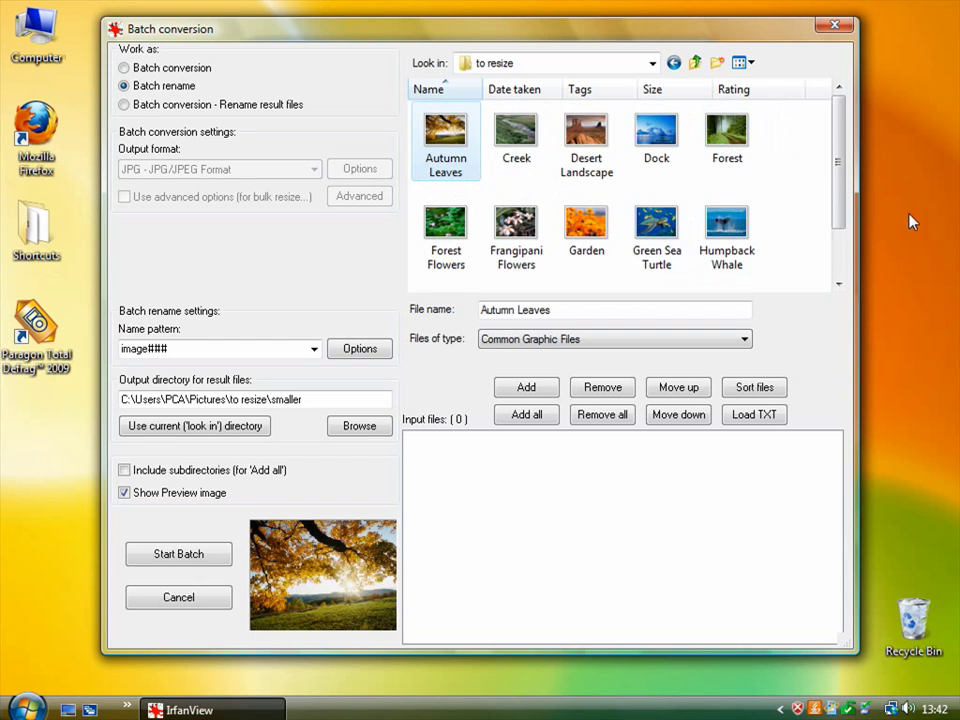
left_click_drag(843, 199, 846, 268)
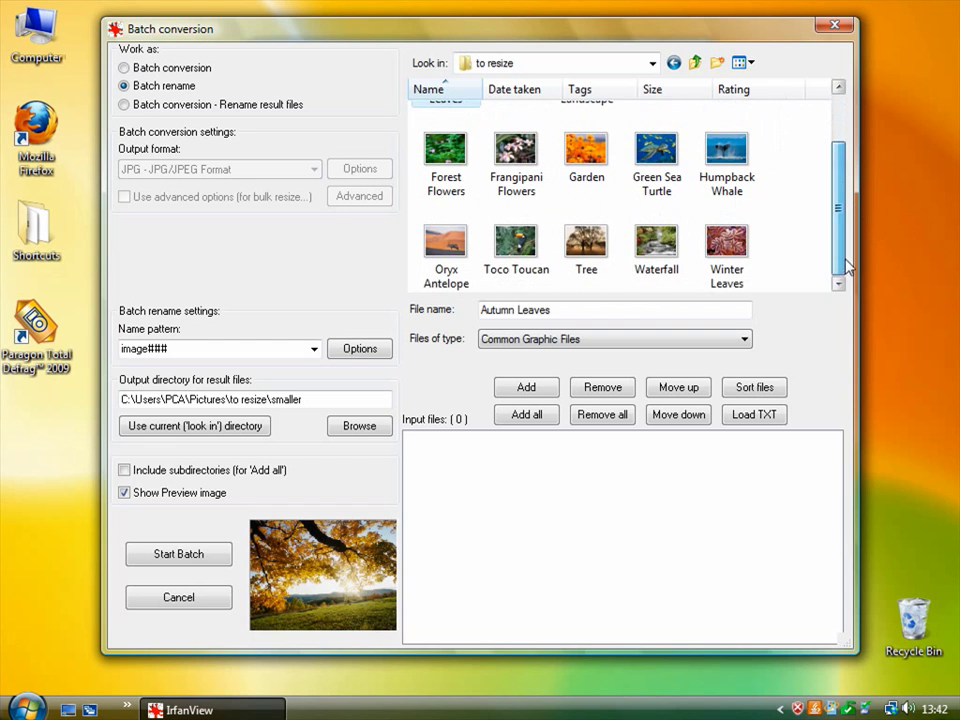
left_click(728, 268, "shift")
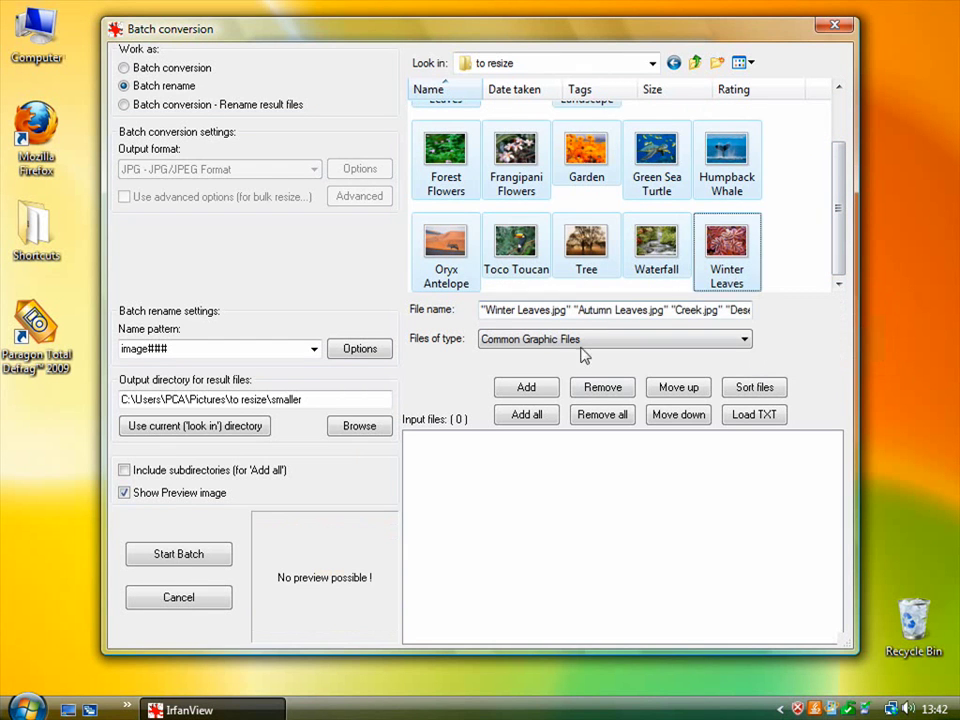
left_click(543, 395)
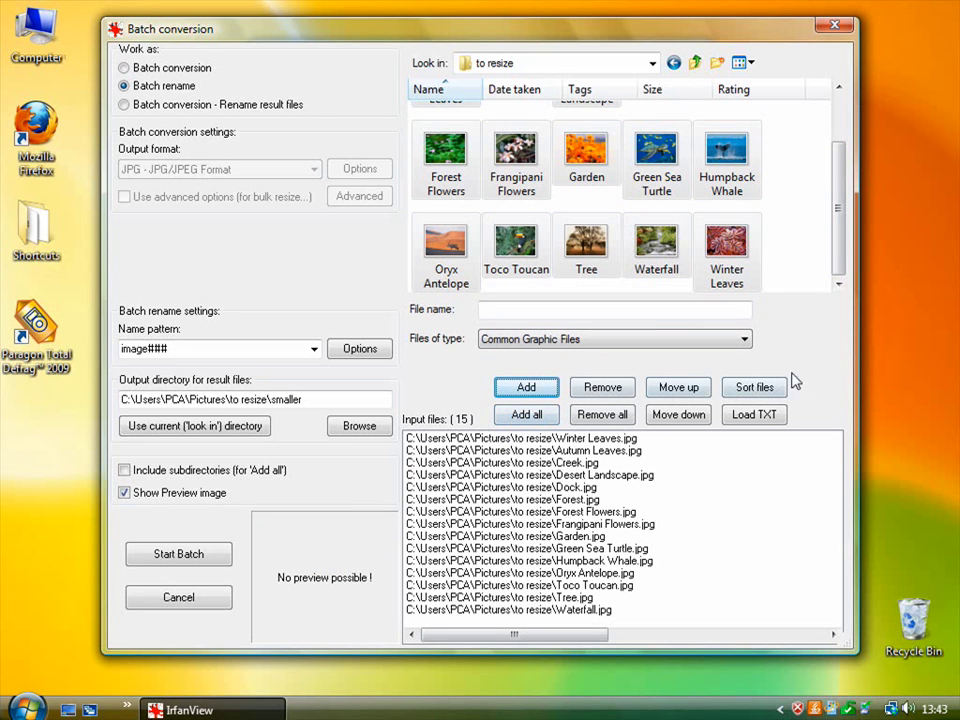
scroll(836, 258, "up", 2)
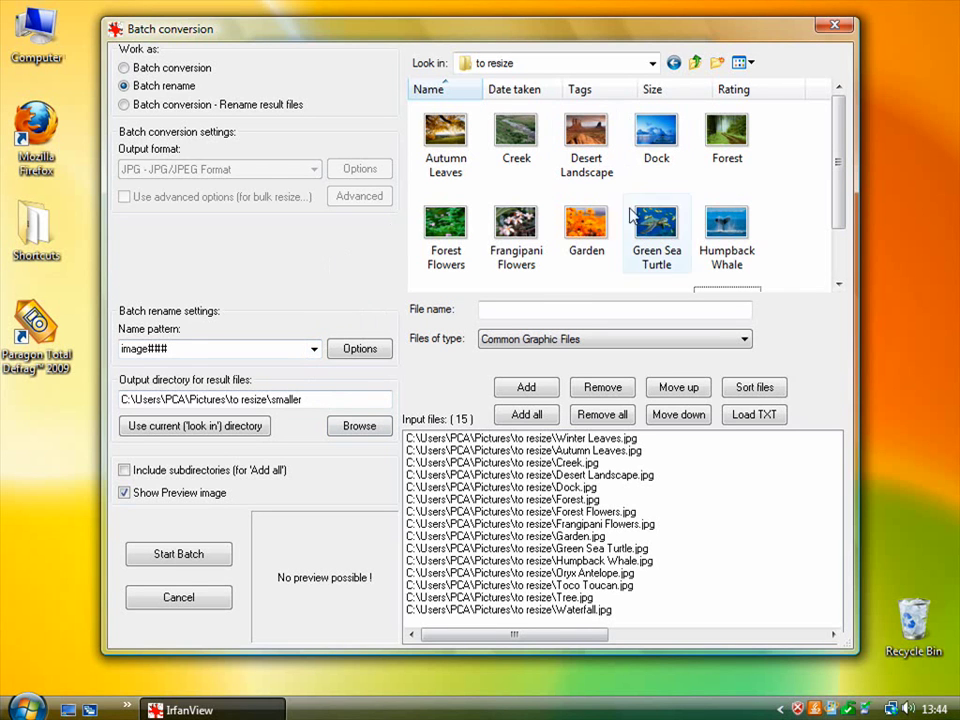
left_click(210, 430)
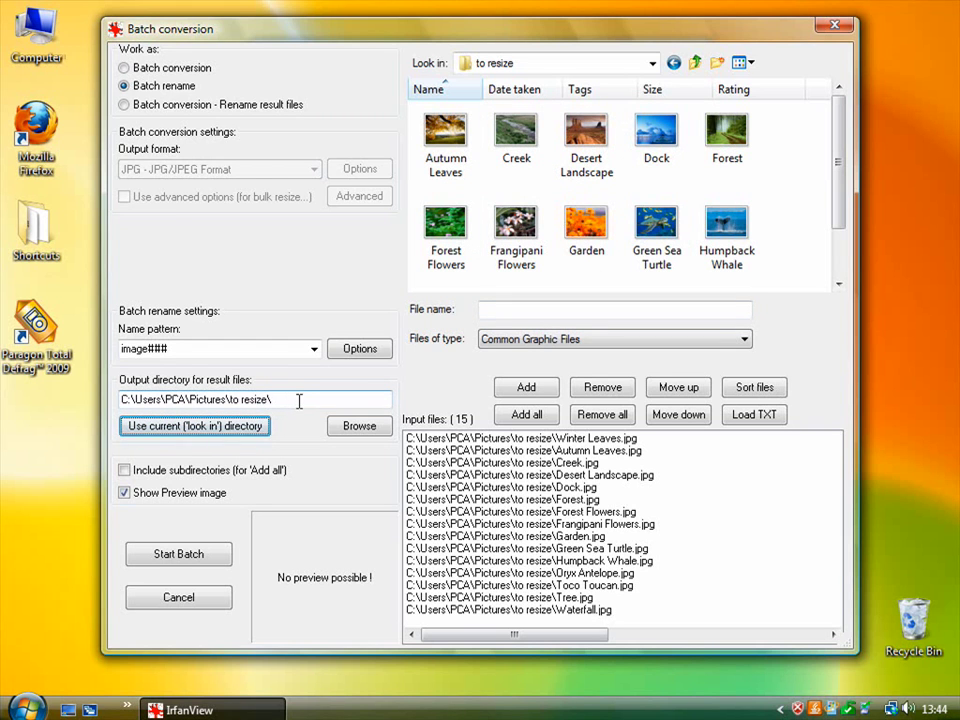
left_click(330, 399)
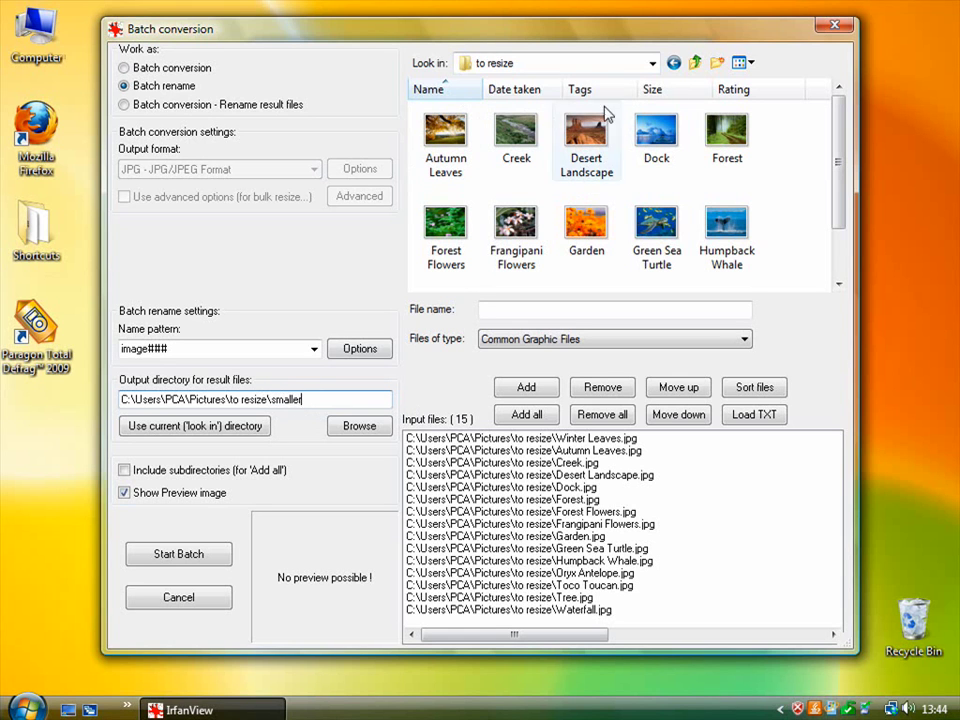
left_click(650, 63)
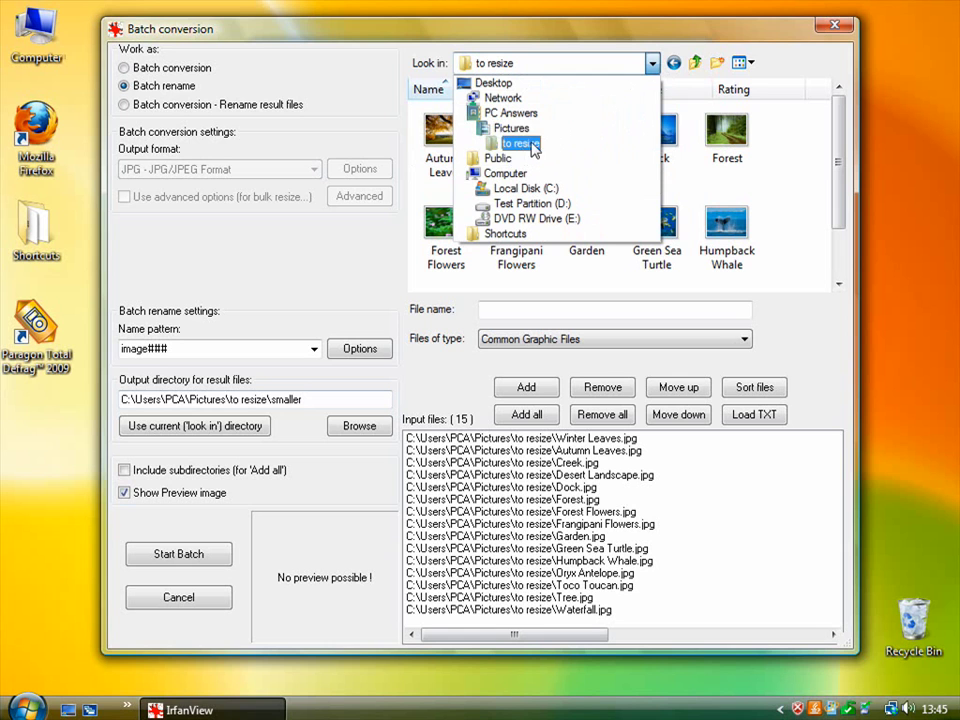
left_click(650, 20)
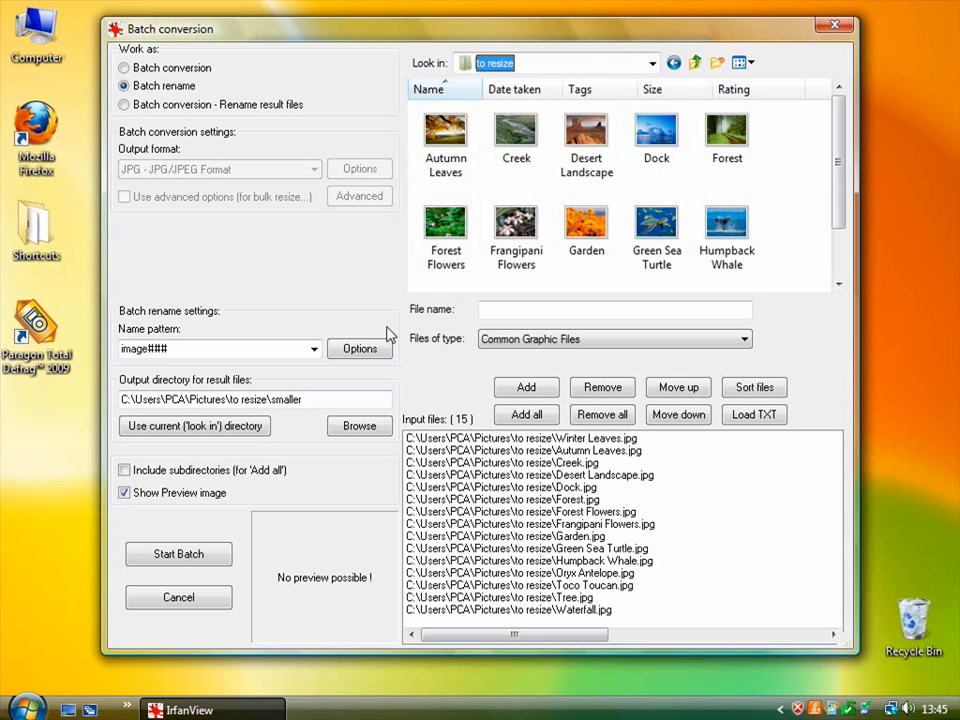
left_click(316, 399)
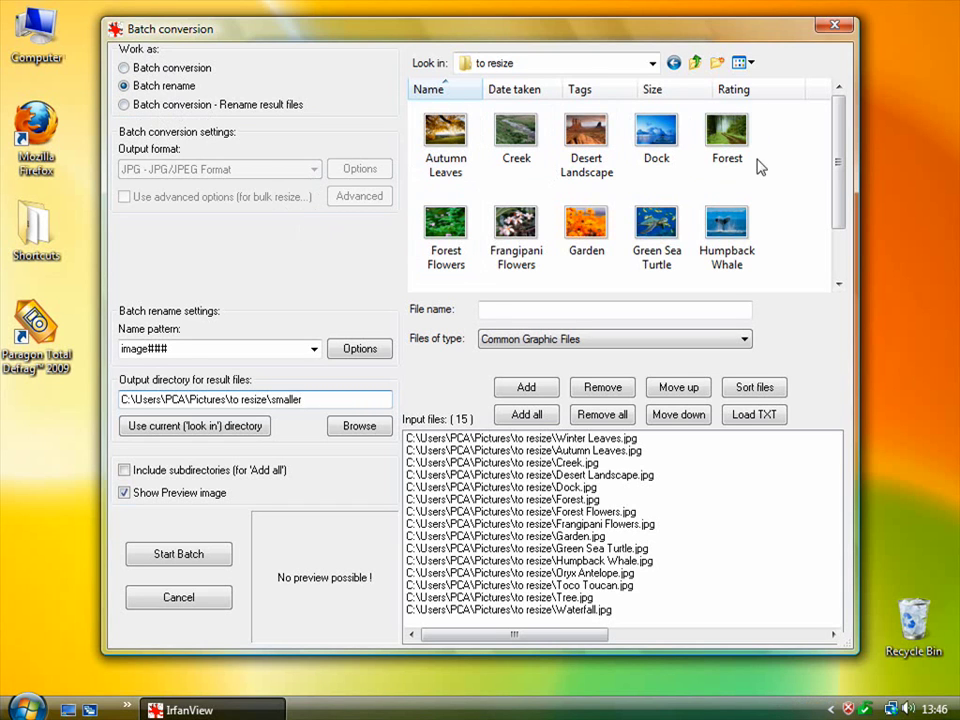
mouse_move(841, 179)
left_mouse_down()
mouse_move(843, 226)
mouse_move(835, 160)
left_mouse_up()
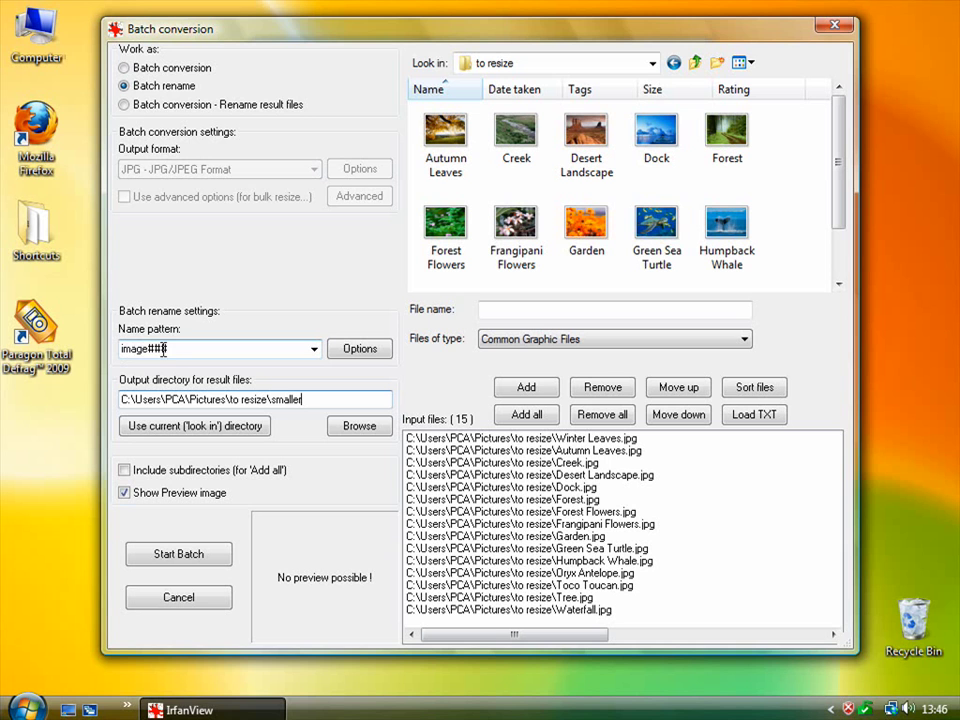
- Review the batch rename settings with the image### pattern, then cancel without changes
left_click(314, 350)
left_click(322, 325)
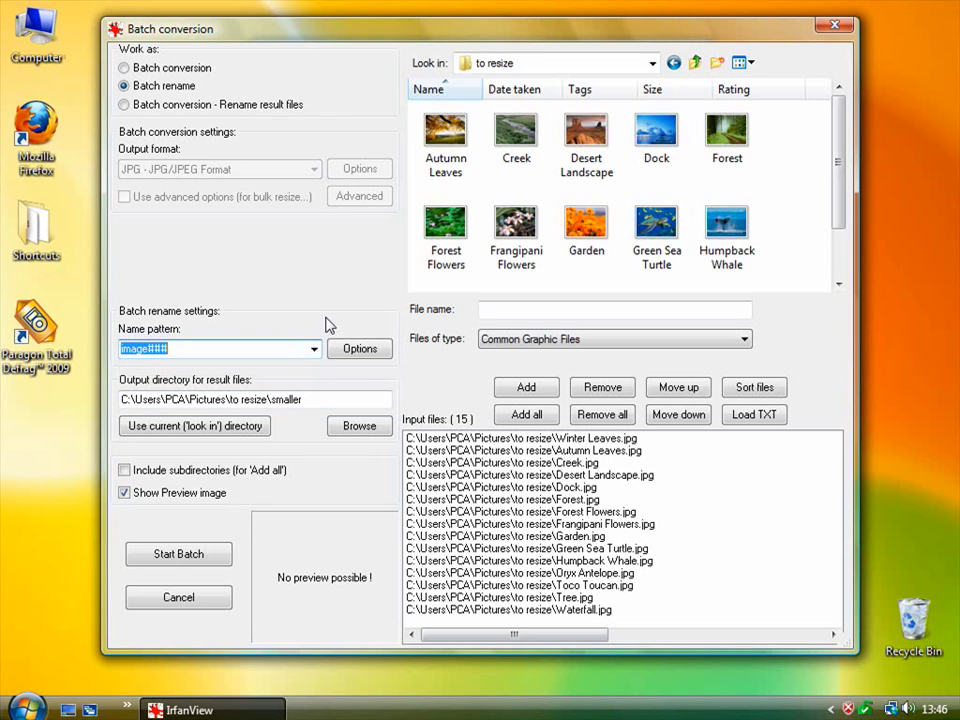
left_click(360, 348)
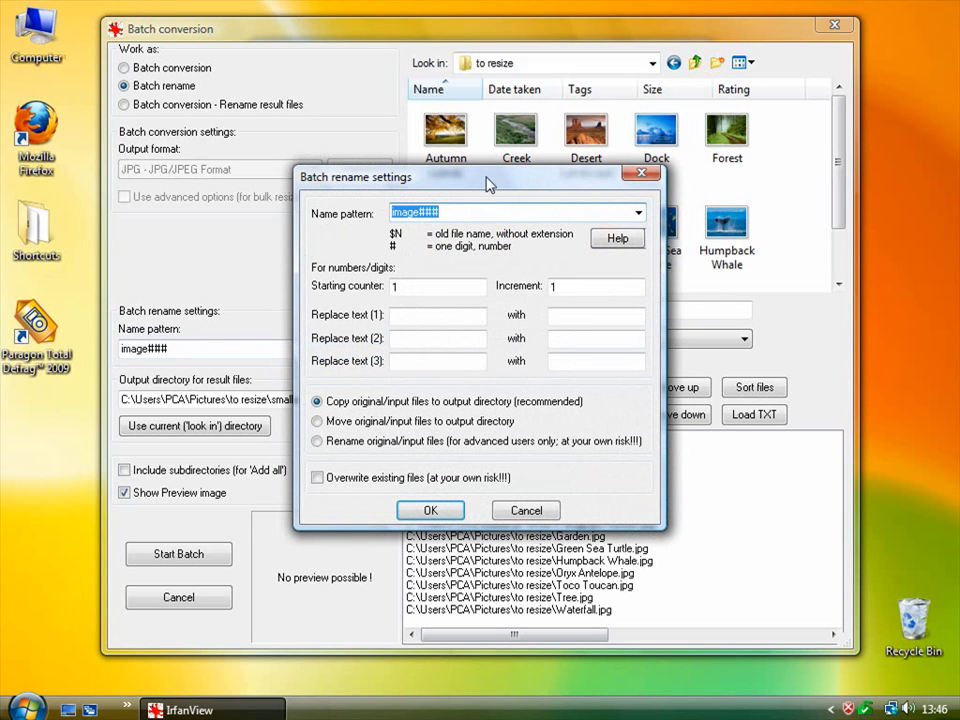
left_click_drag(490, 183, 499, 161)
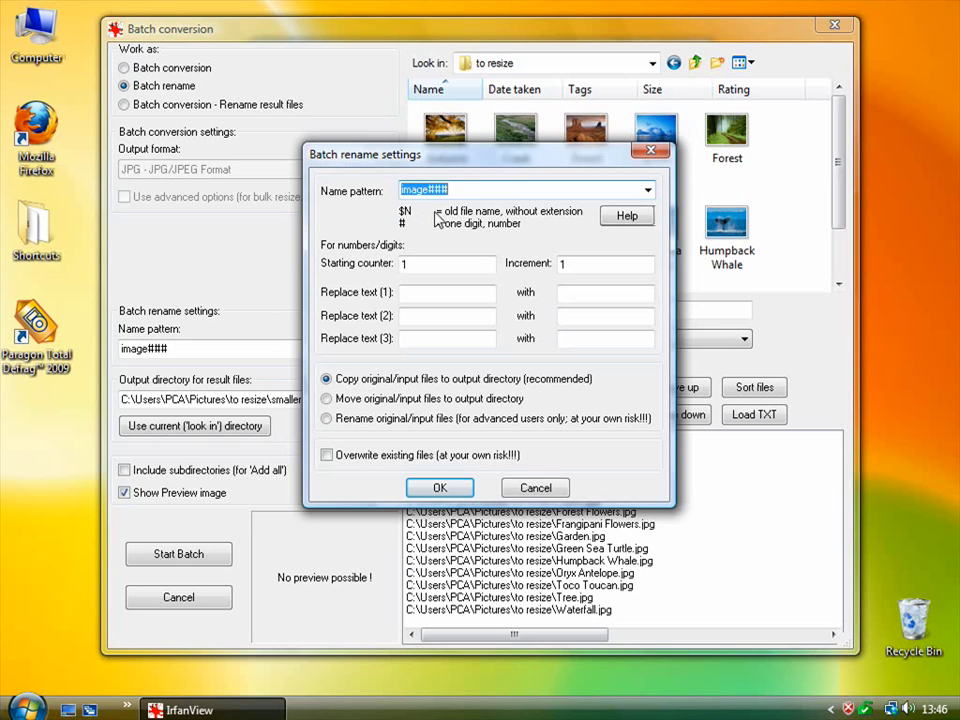
left_click_drag(450, 154, 465, 228)
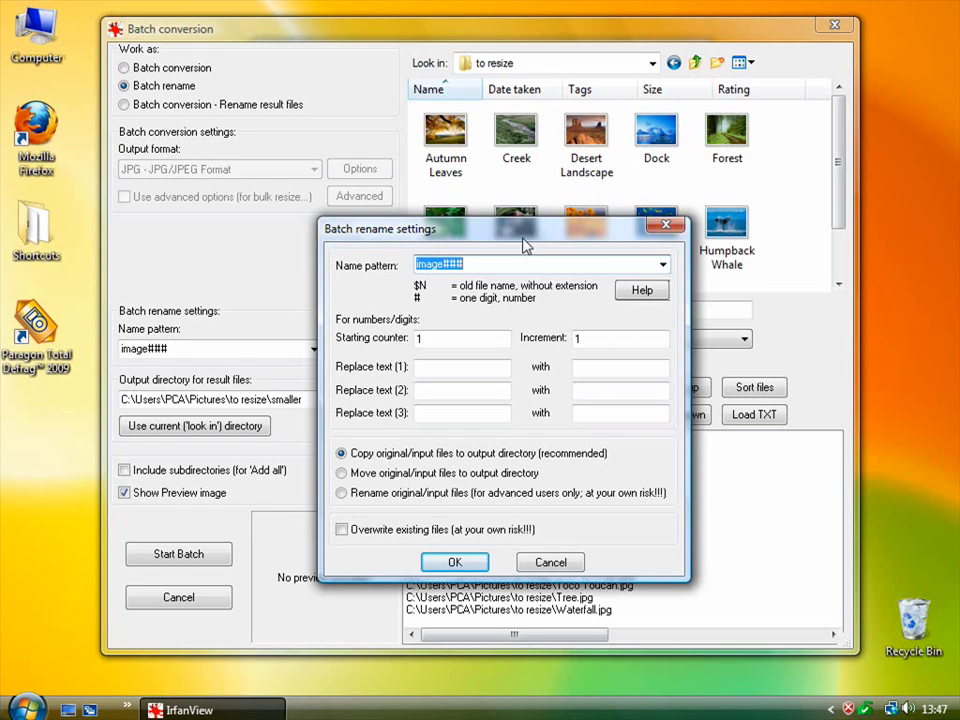
left_click_drag(525, 236, 525, 197)
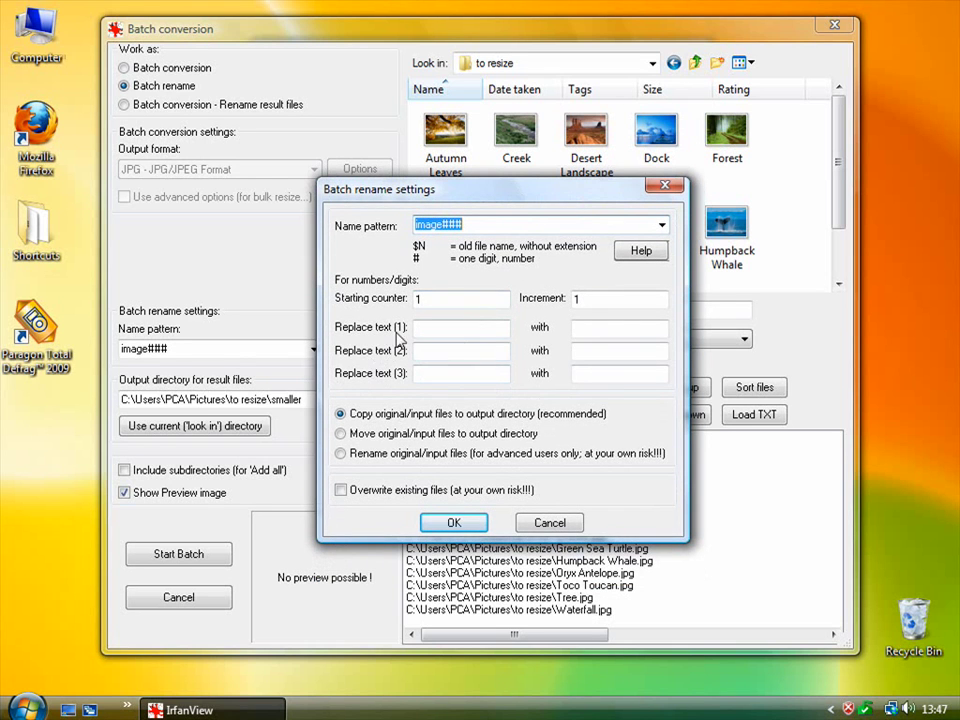
left_click_drag(532, 192, 539, 236)
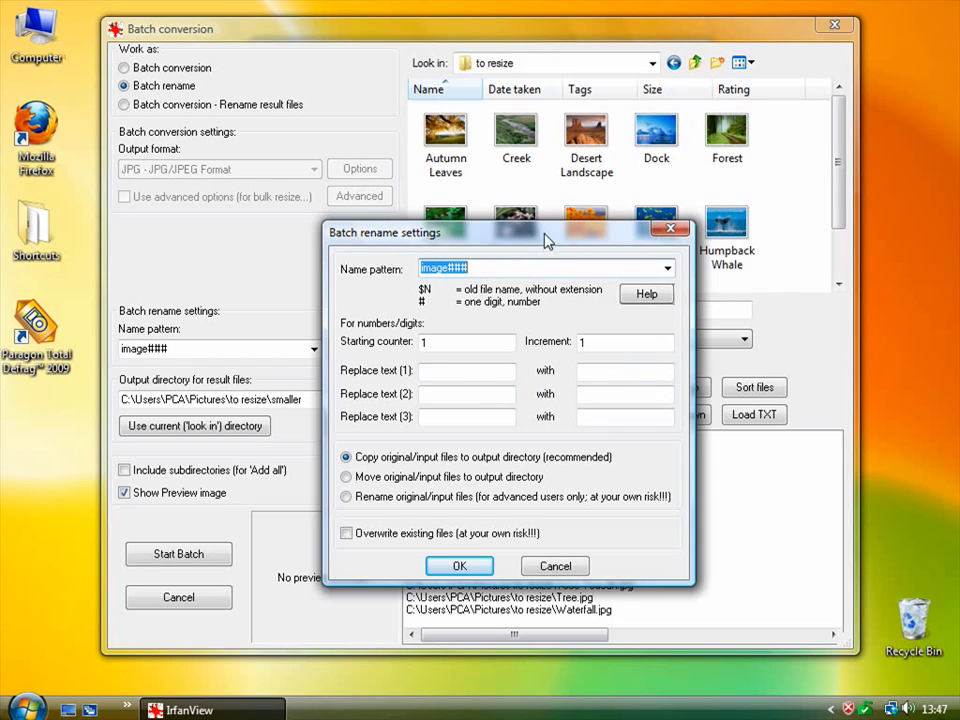
left_click_drag(547, 243, 547, 237)
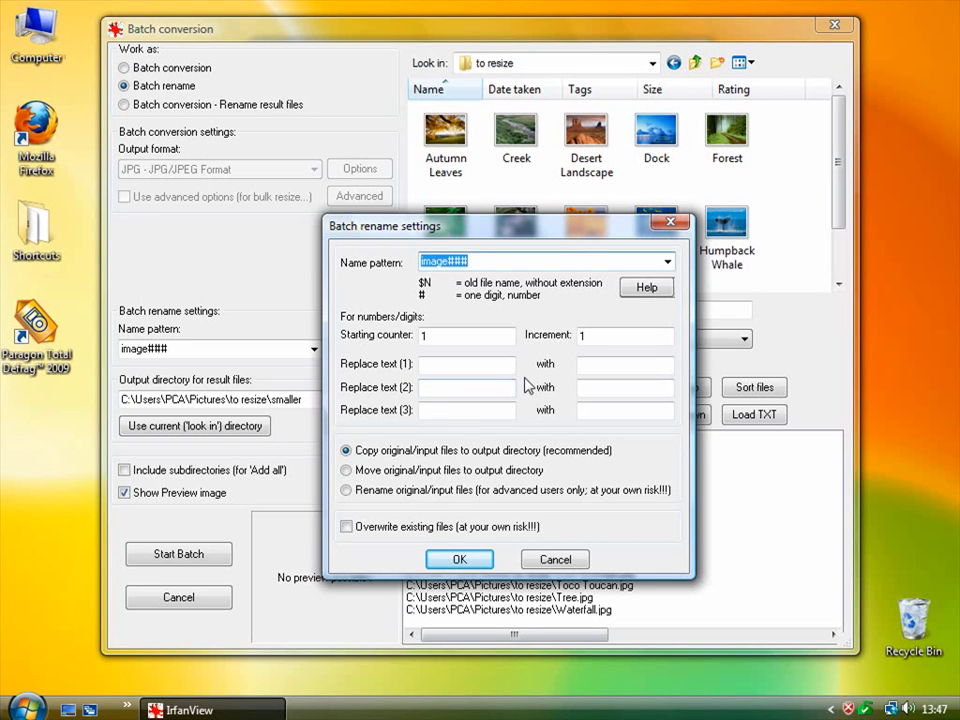
left_click_drag(583, 229, 591, 189)
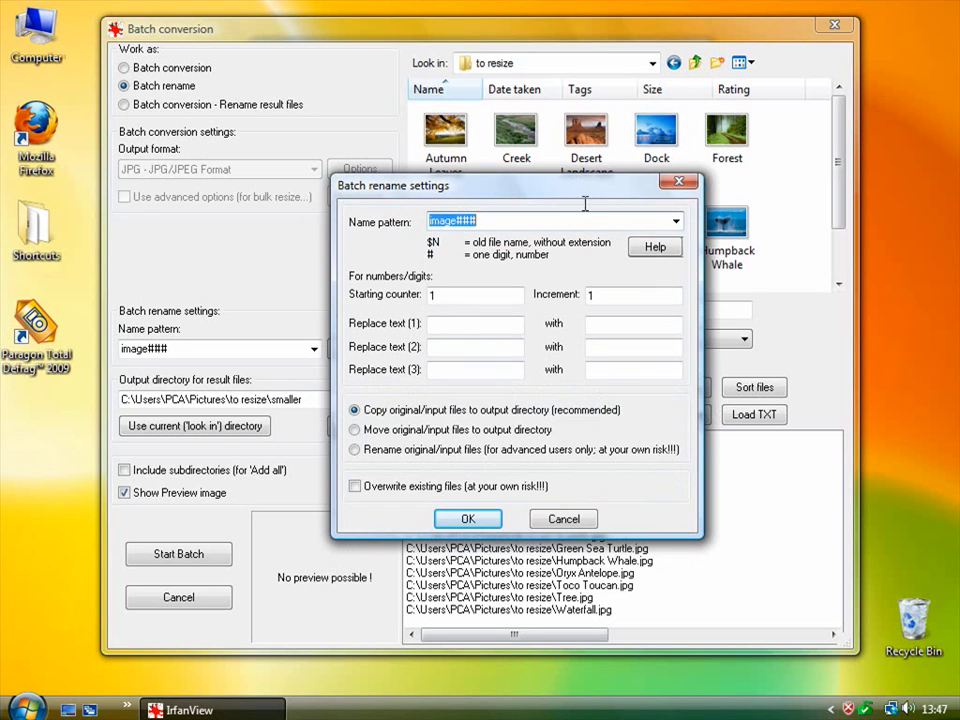
left_click(576, 522)
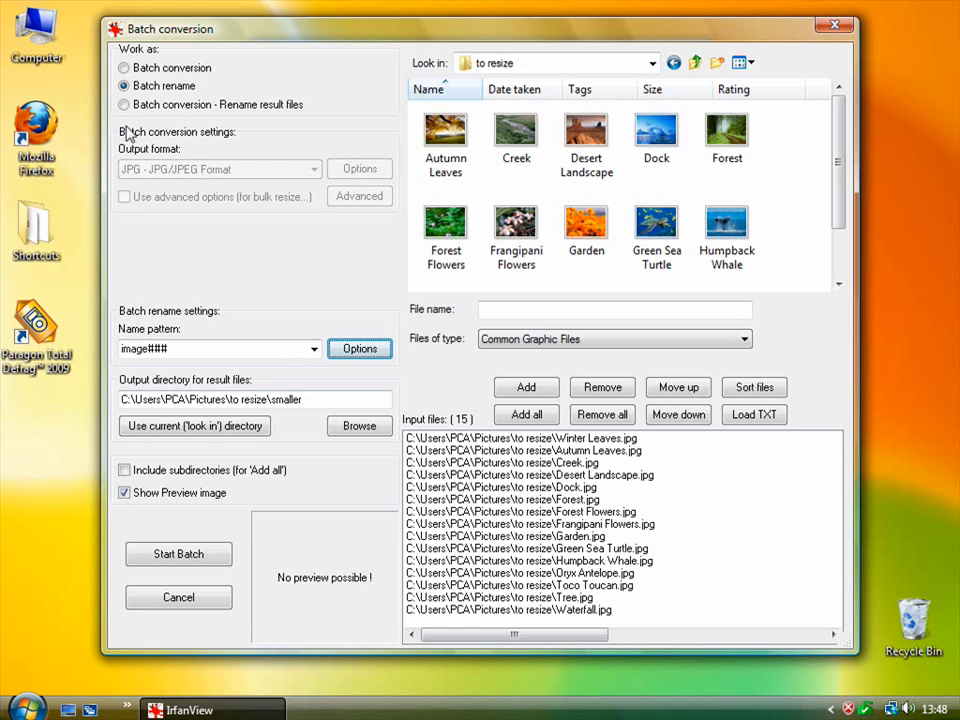
- Switch to Batch conversion, keep JPG output, and enable 'Use advanced options (for bulk resize)'
left_click(124, 68)
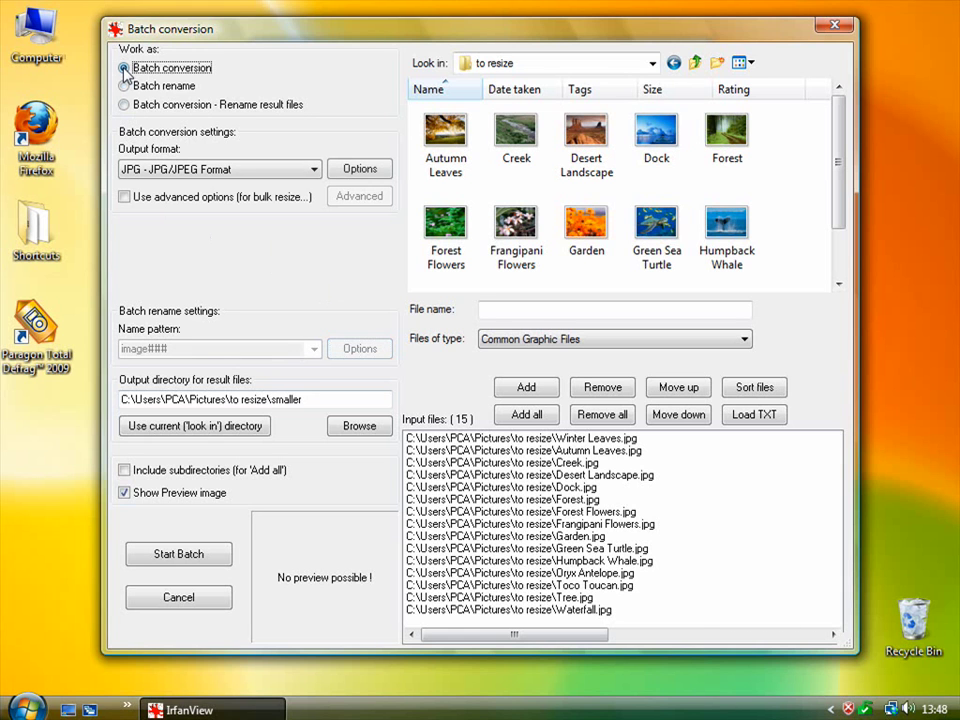
left_click(316, 175)
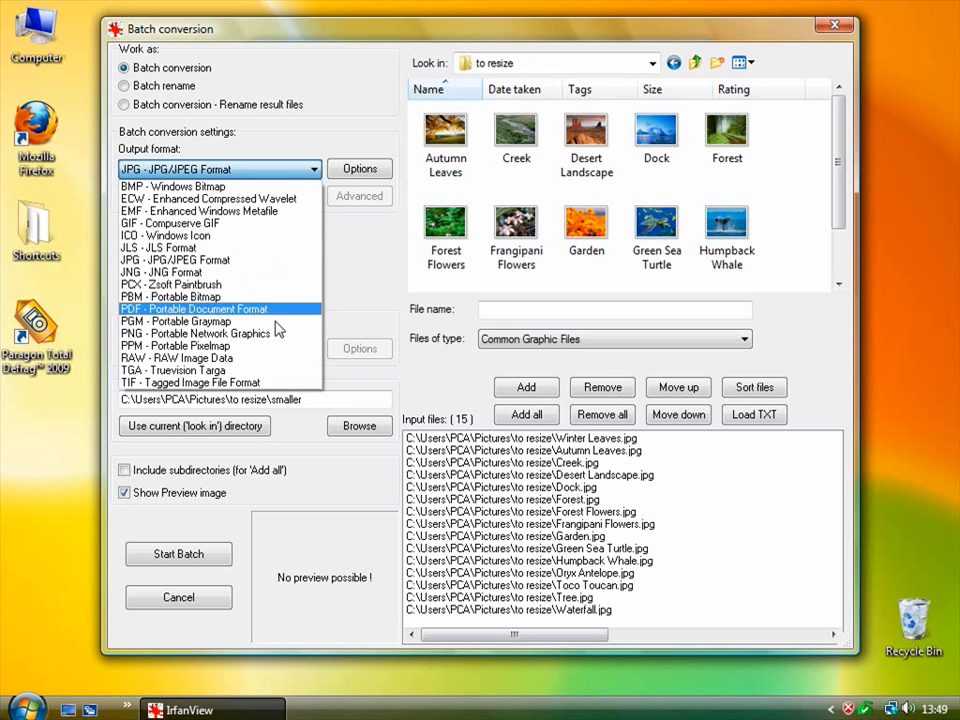
left_click(372, 237)
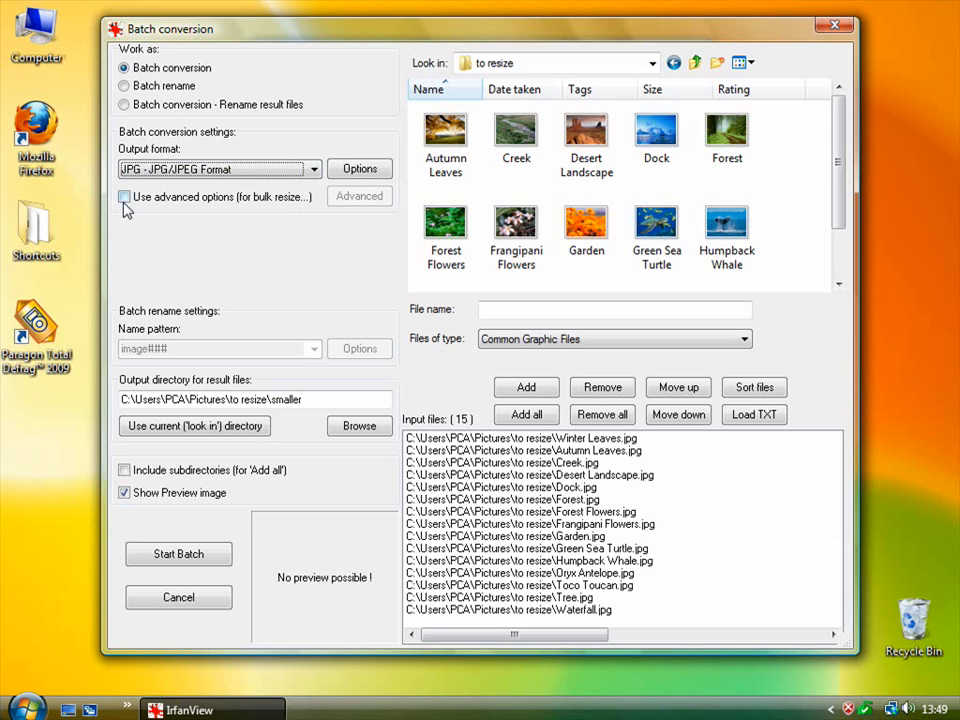
left_click(245, 199)
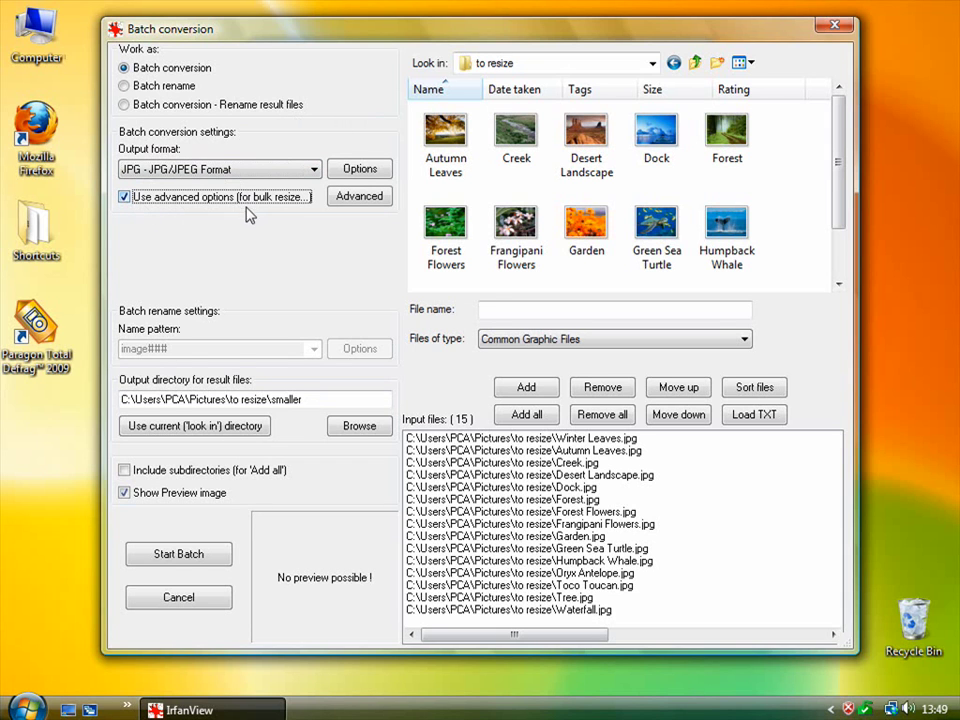
- In Advanced options, tick RESIZE and choose 'Set new size as percentage of original'
left_click(366, 200)
left_click_drag(349, 146, 360, 101)
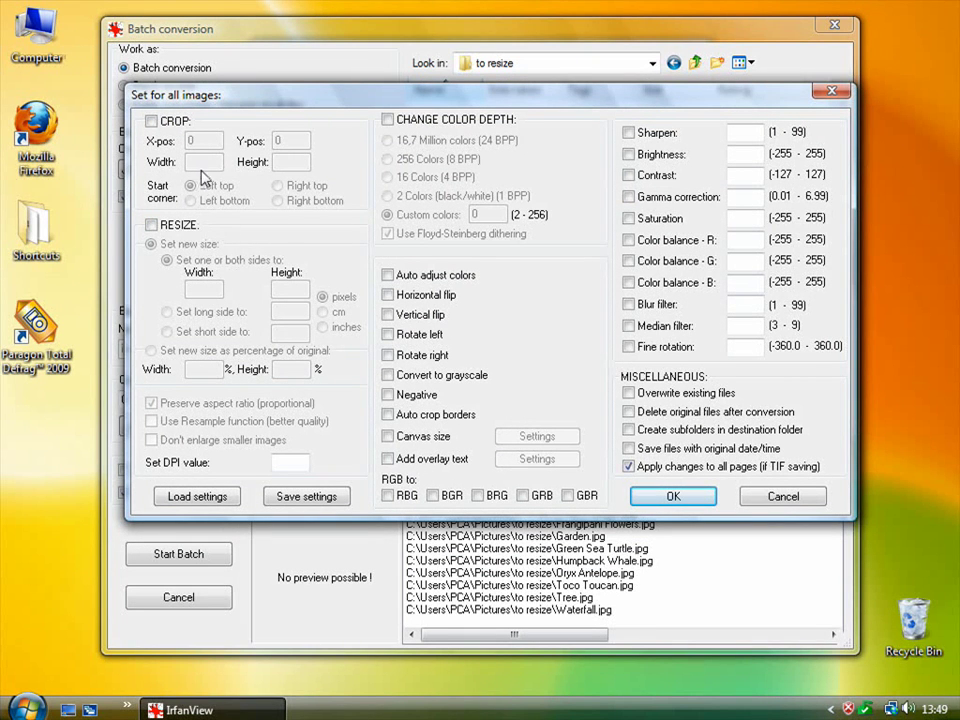
left_click(152, 226)
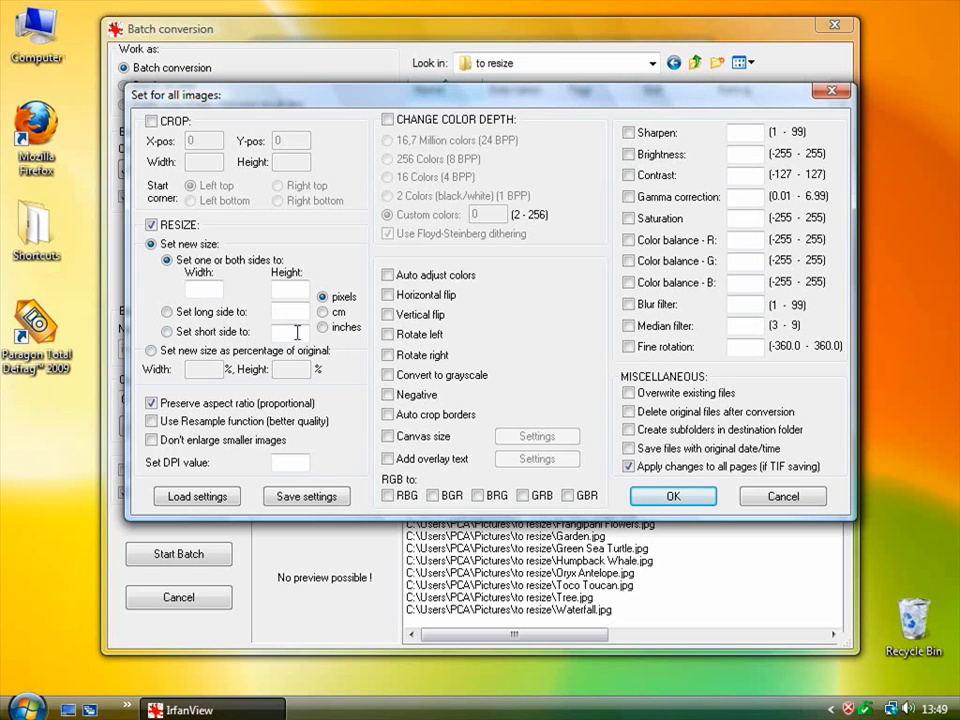
left_click(166, 312)
left_click(167, 260)
left_click(324, 312)
left_click(323, 297)
left_click(151, 351)
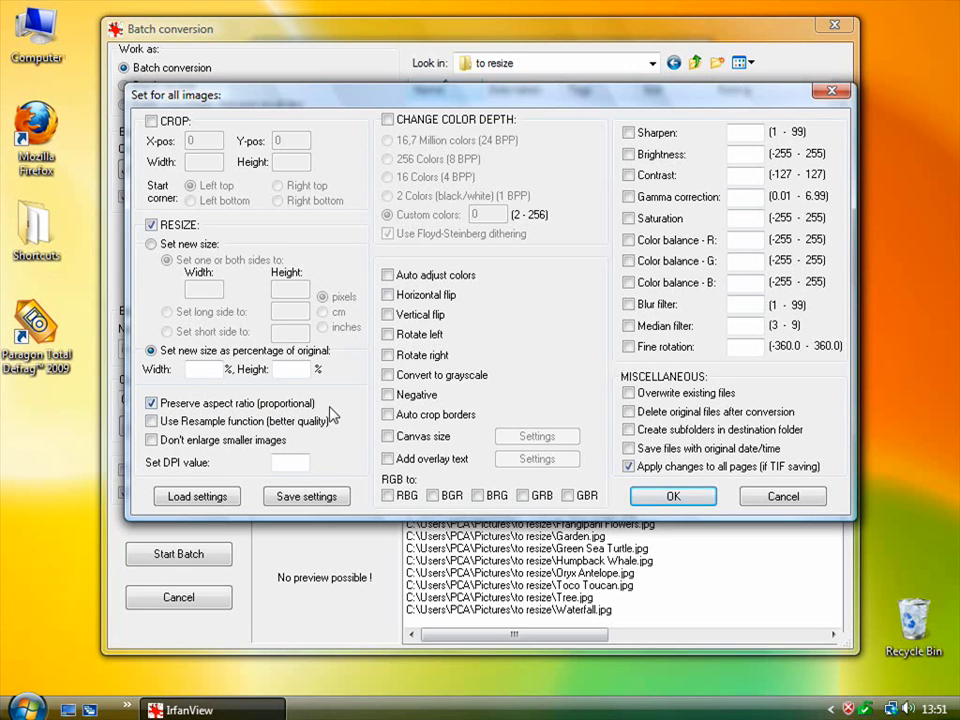
- Keep CROP off and RESIZE on, set width and height to 50%, and accept with OK
left_click(151, 122)
left_click(151, 226)
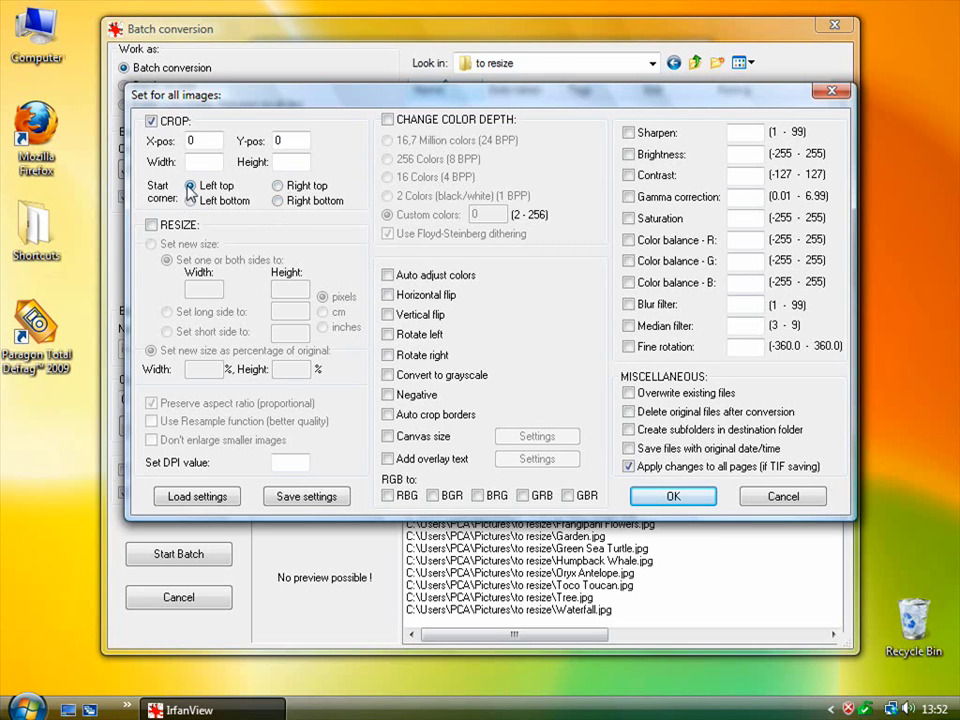
left_click(151, 225)
left_click(152, 121)
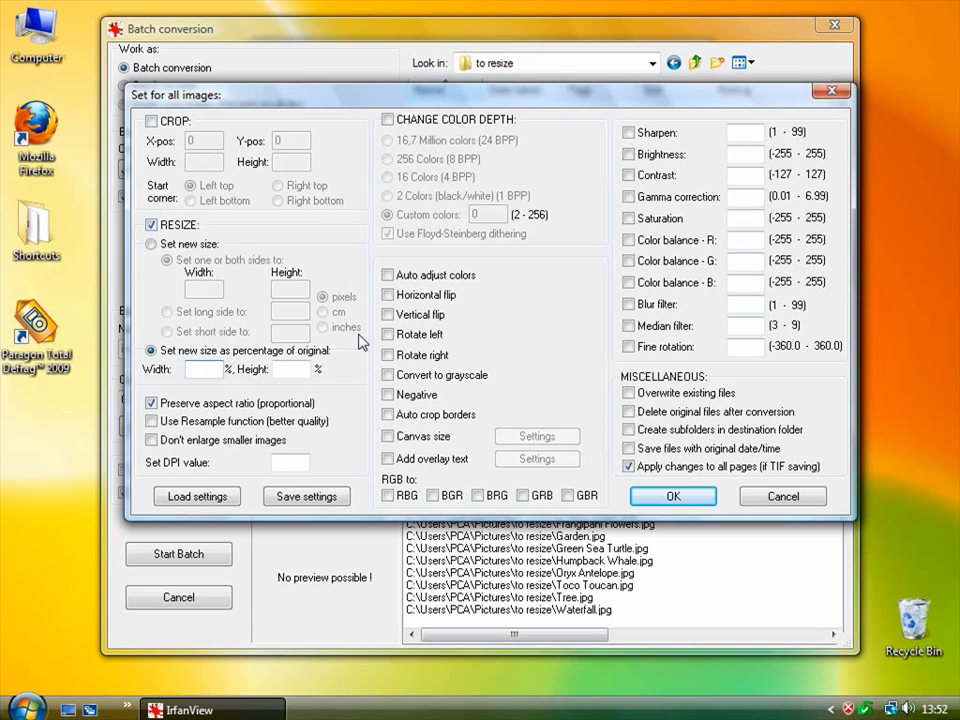
type("50")
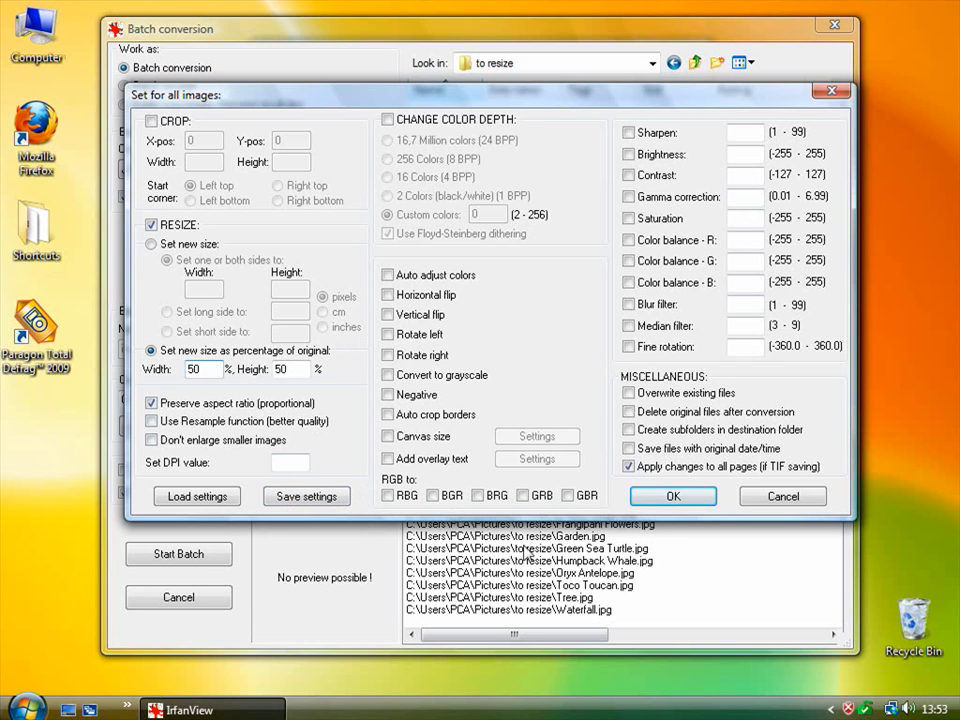
left_click(670, 497)
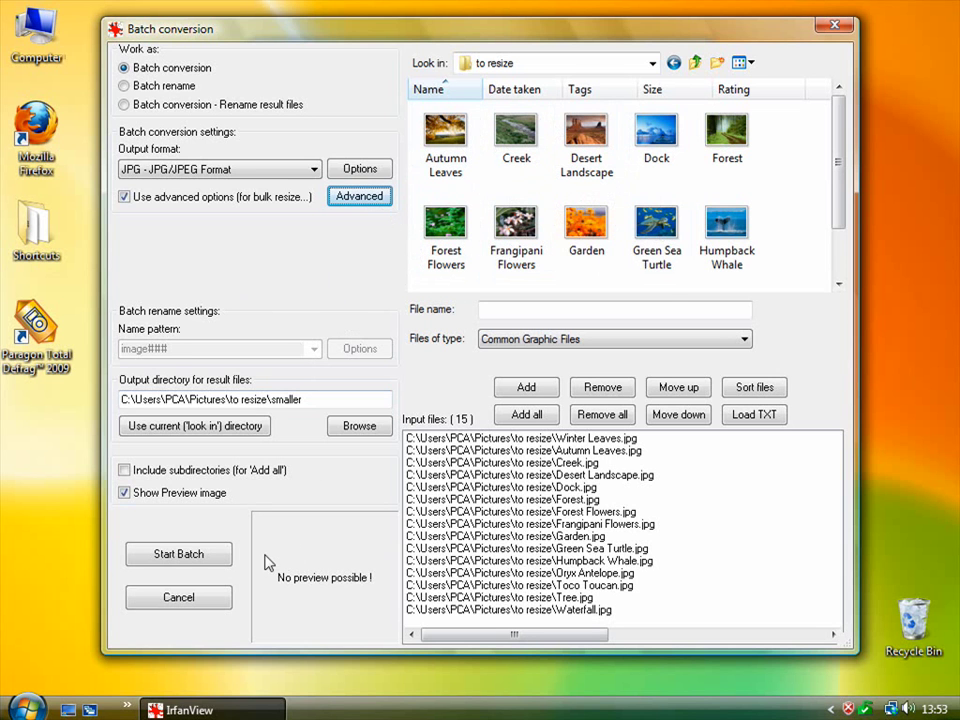
- Run the batch on all 15 images, then exit the log showing 0 errors
left_click(179, 554)
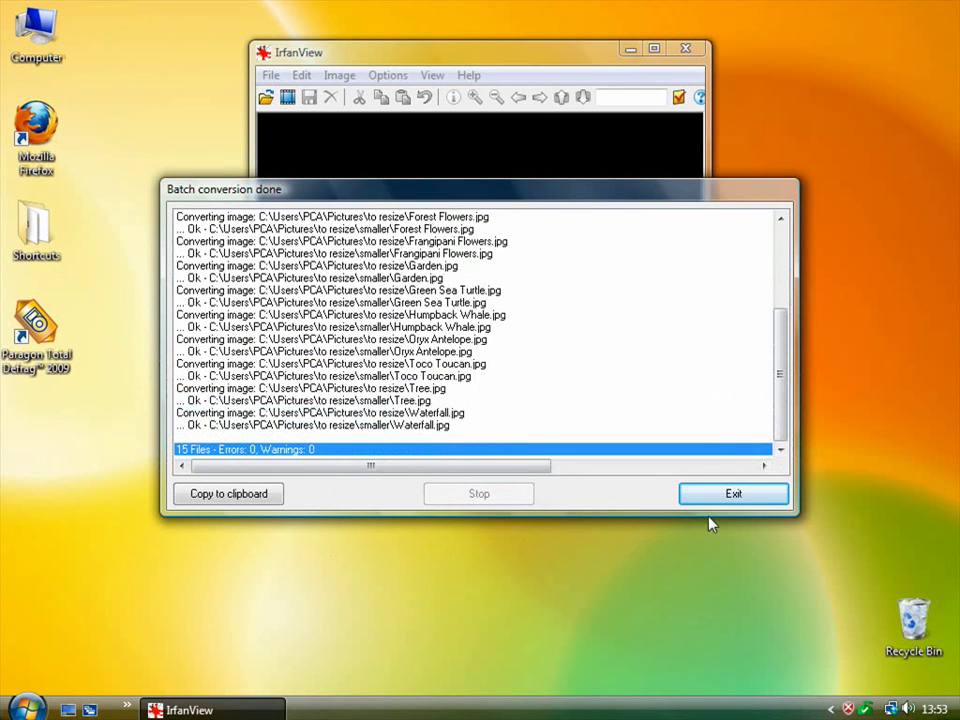
left_click_drag(789, 390, 787, 441)
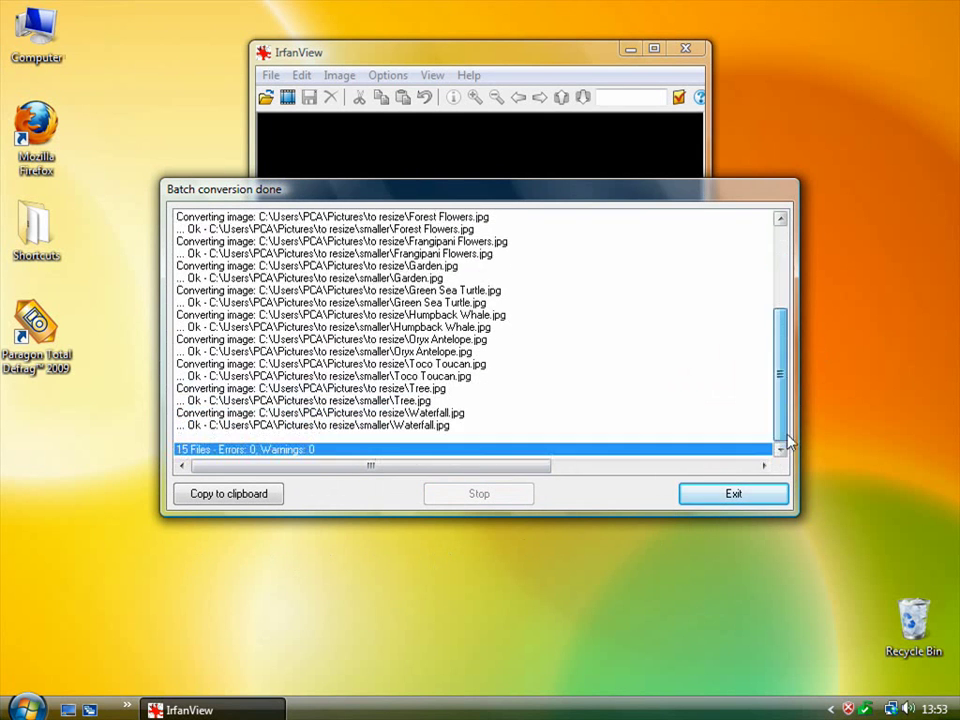
left_click(748, 498)
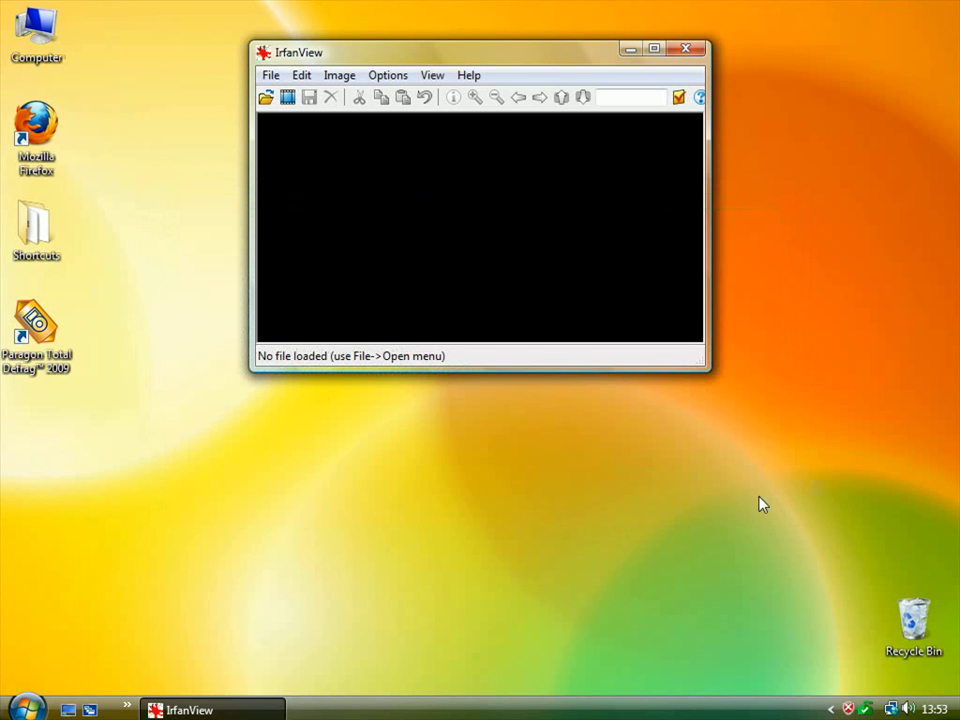
- Open Pictures > to resize > smaller in Explorer from the Start menu
left_click(25, 708)
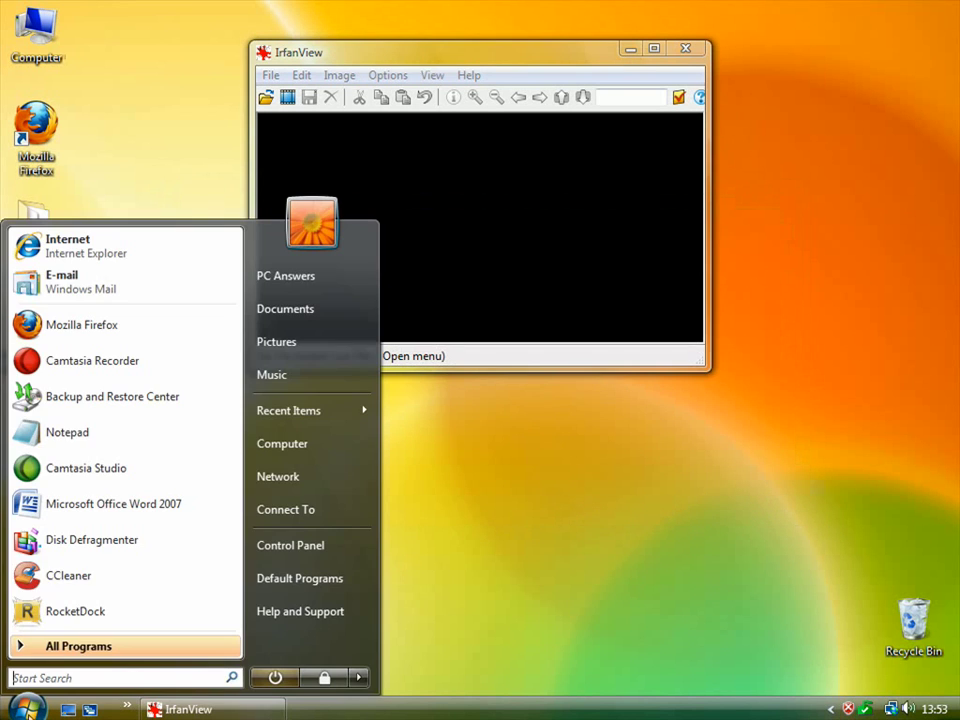
left_click(300, 342)
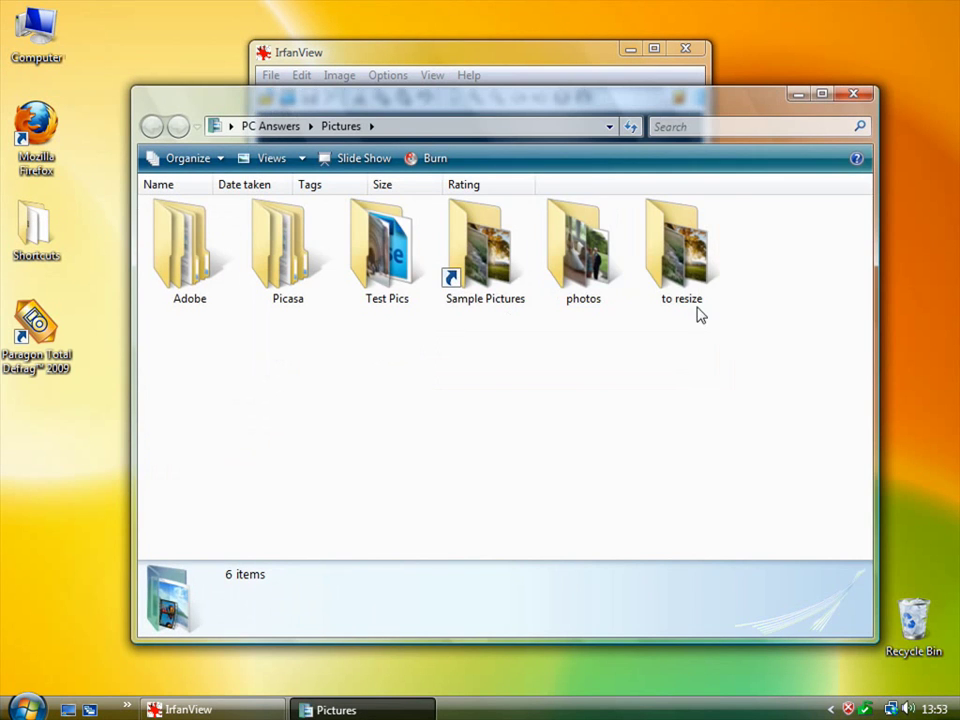
double_click(686, 251)
double_click(195, 255)
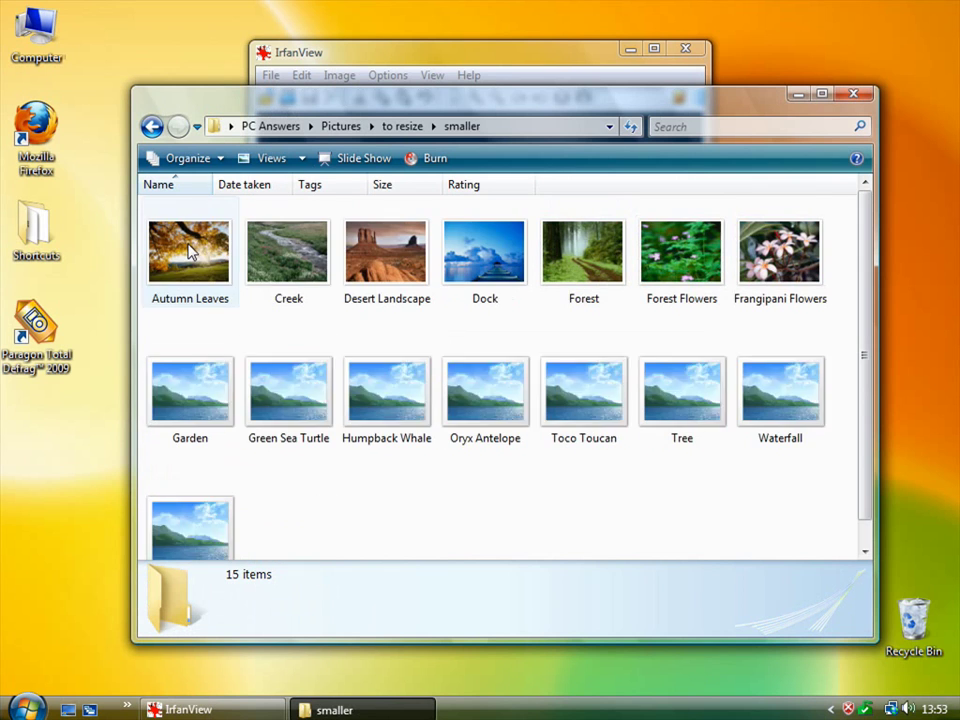
- Preview Autumn Leaves at 512 x 384, close the viewer, and minimize Explorer
double_click(207, 270)
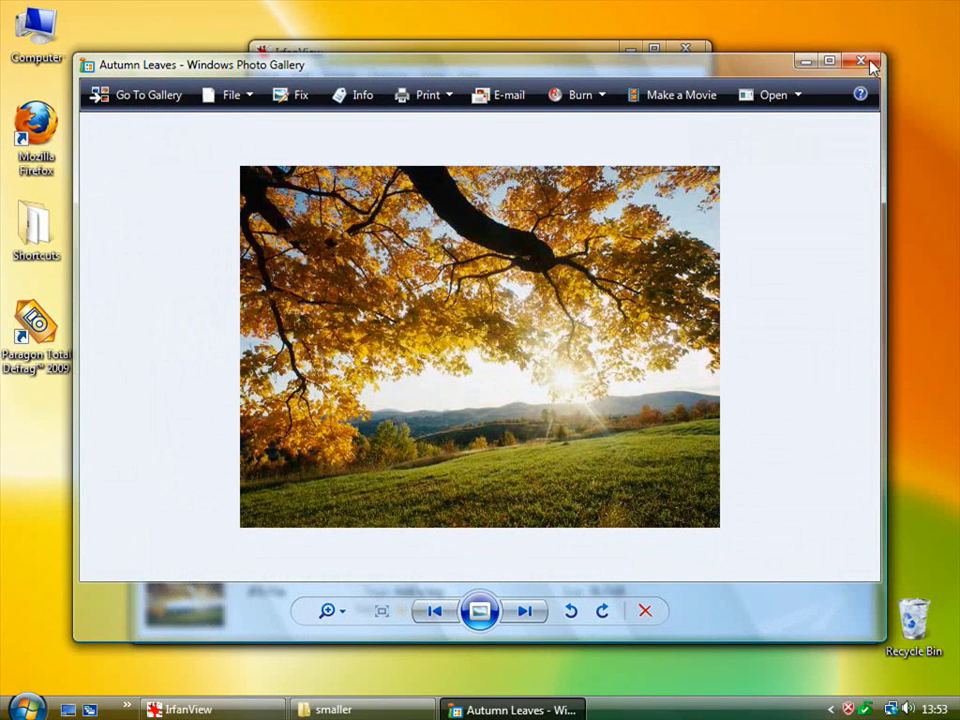
left_click(870, 64)
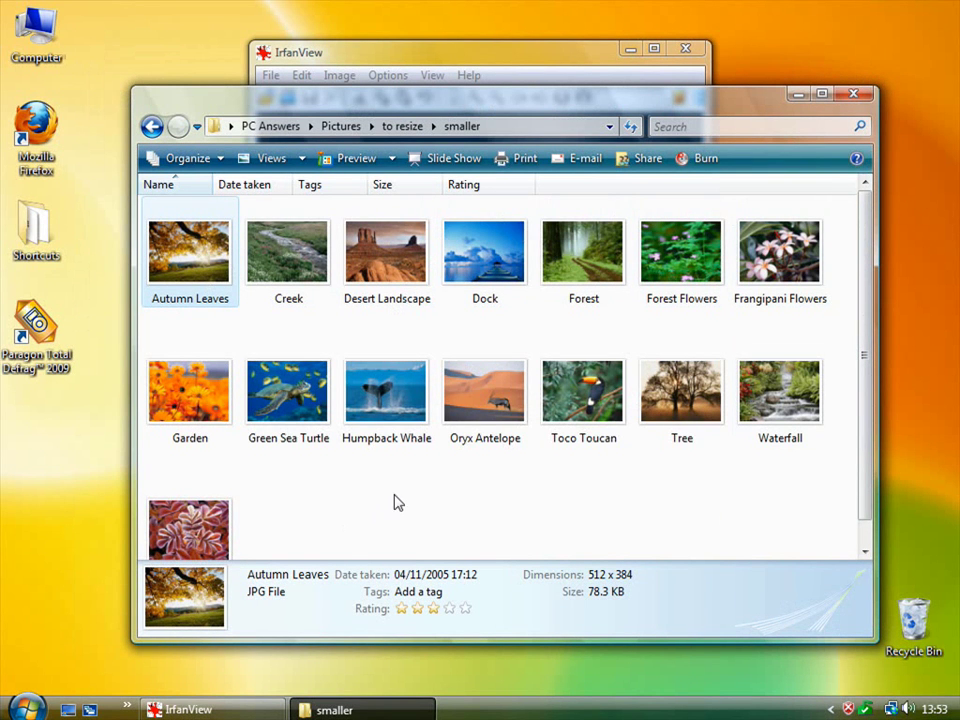
left_click(798, 95)
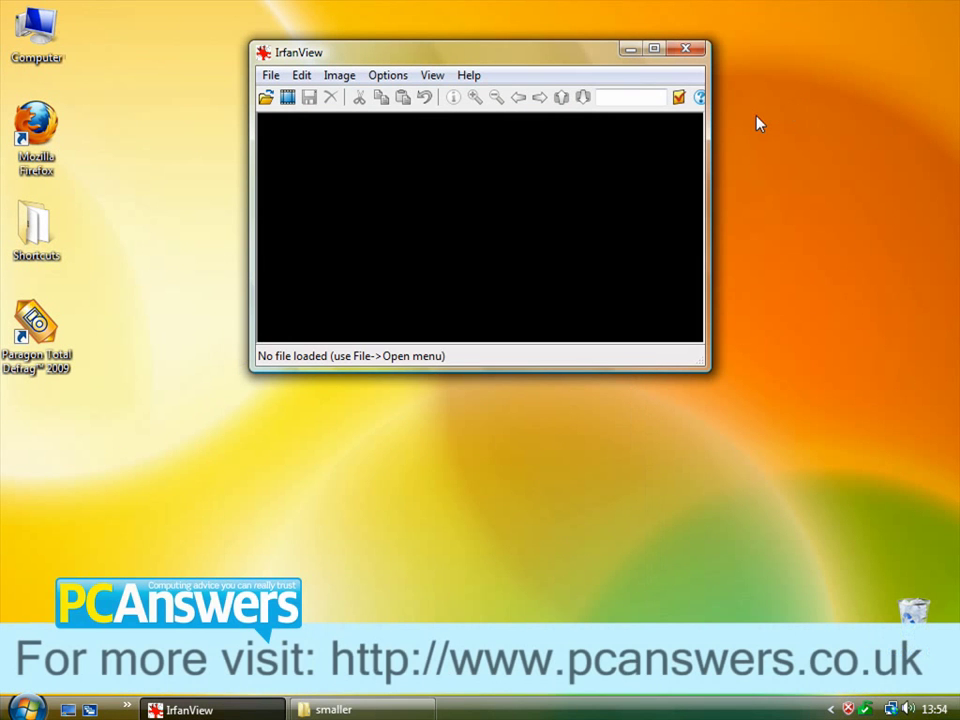